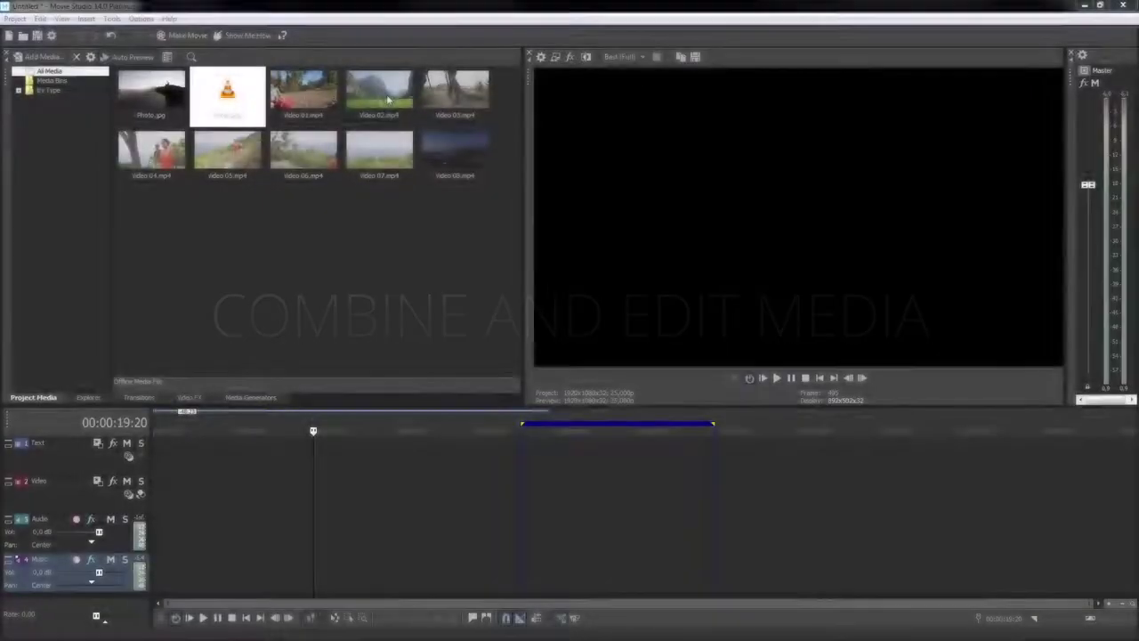
# Step: Place Video 02.mp4 on the Video track with Video 03.mp4 directly after it
pyautogui.moveTo(388, 99); pyautogui.dragTo(149, 498)
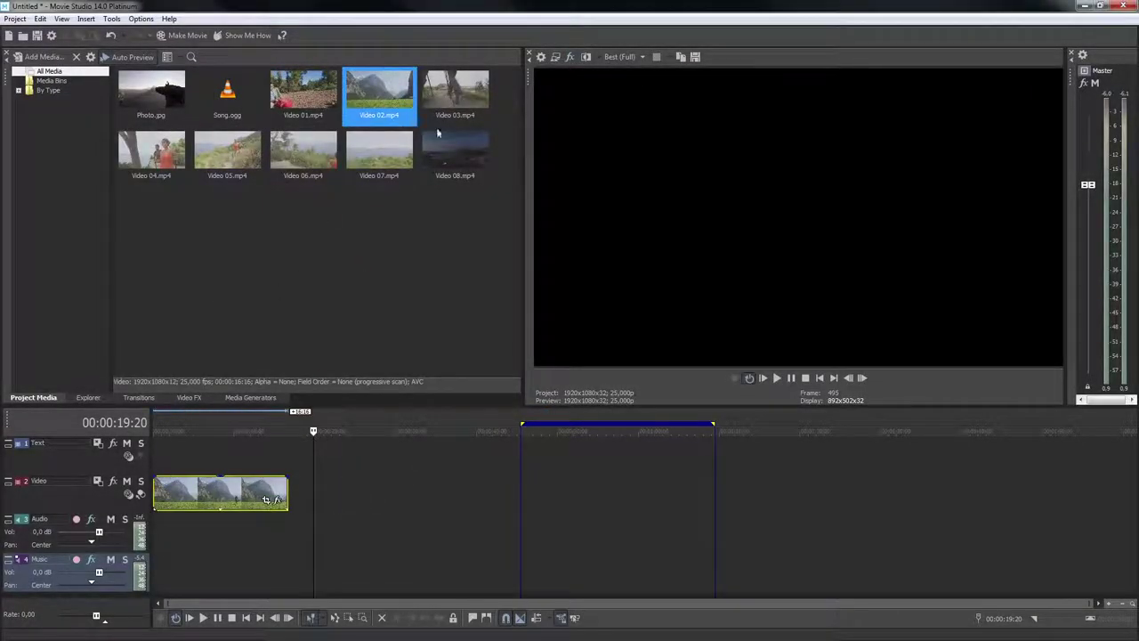
pyautogui.moveTo(454, 94); pyautogui.dragTo(298, 502)
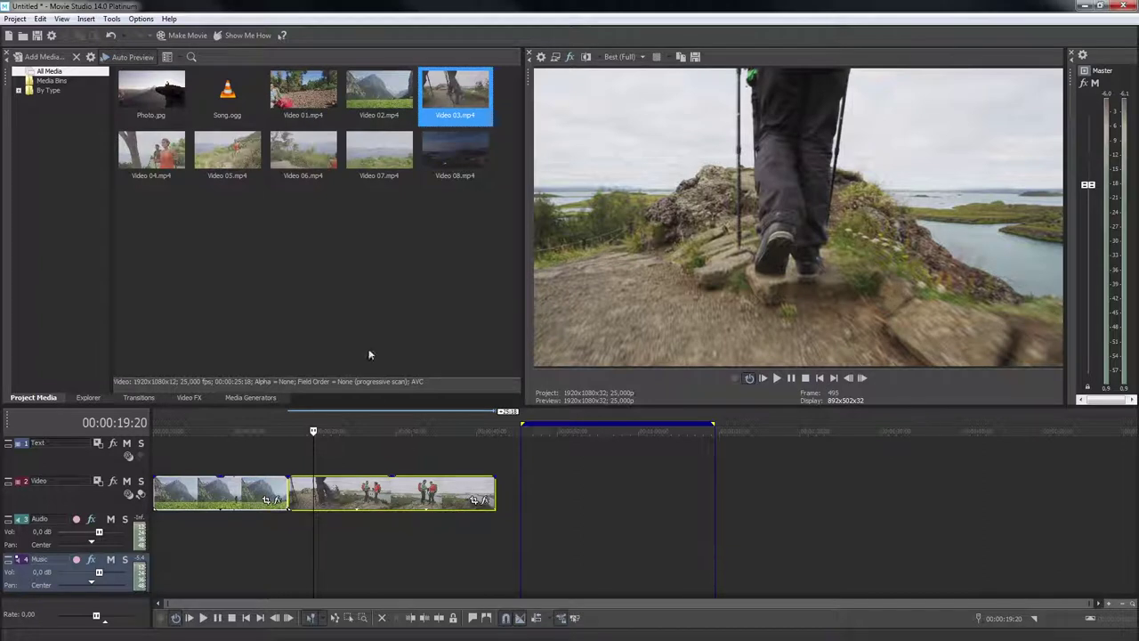
# Step: Add Song.ogg to the Music track and play the project from the start
pyautogui.moveTo(239, 98); pyautogui.dragTo(159, 583)
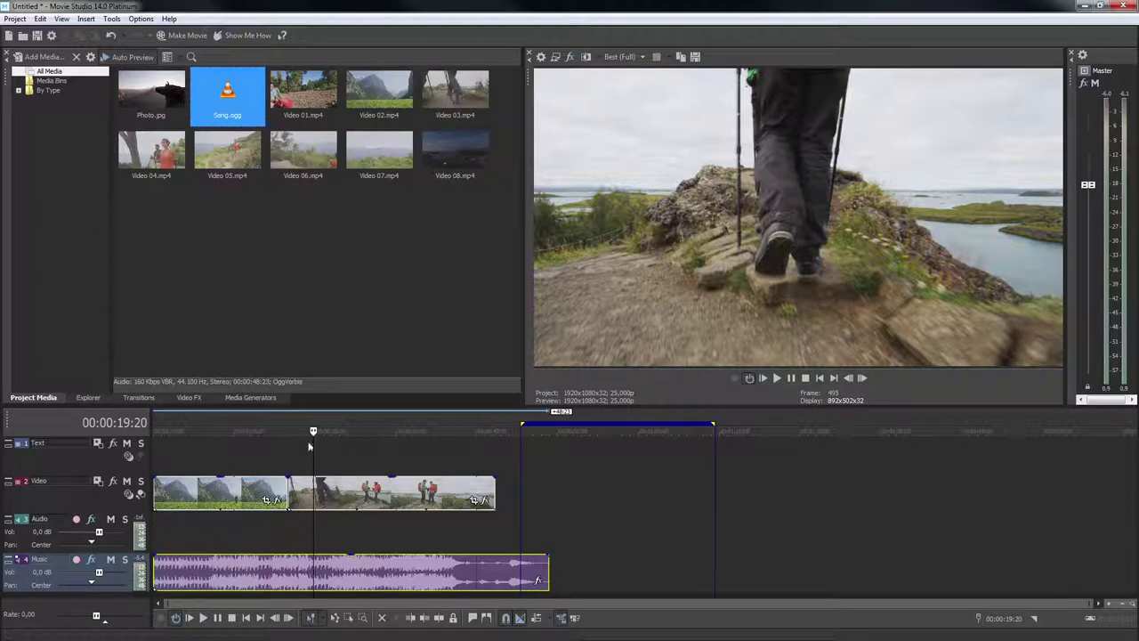
pyautogui.click(234, 430)
pyautogui.press('Home')
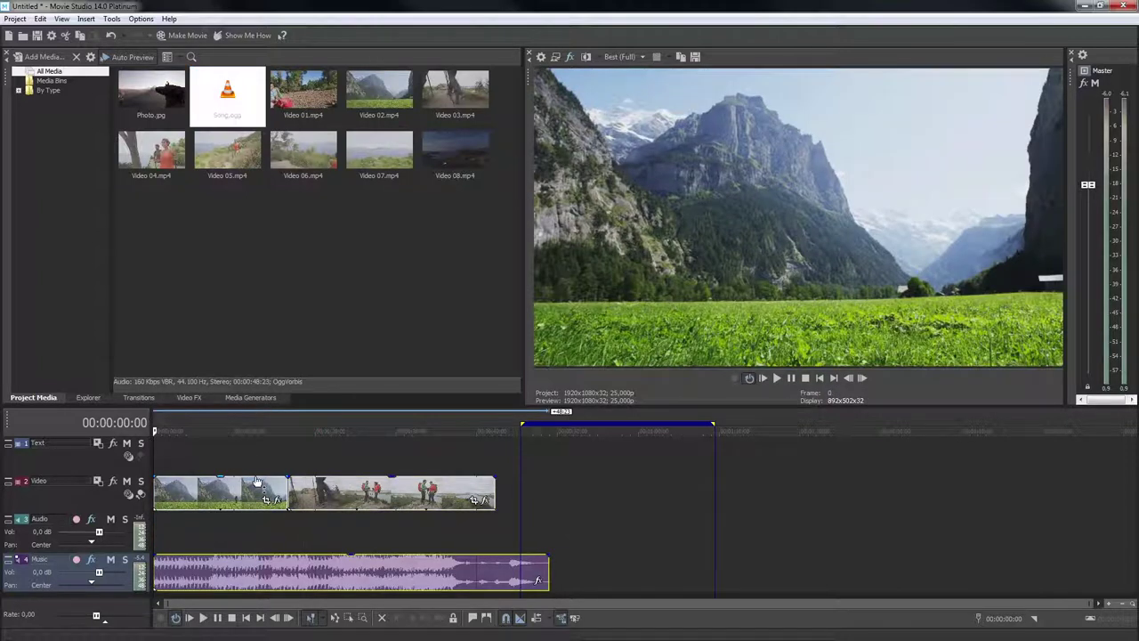
pyautogui.press('space')
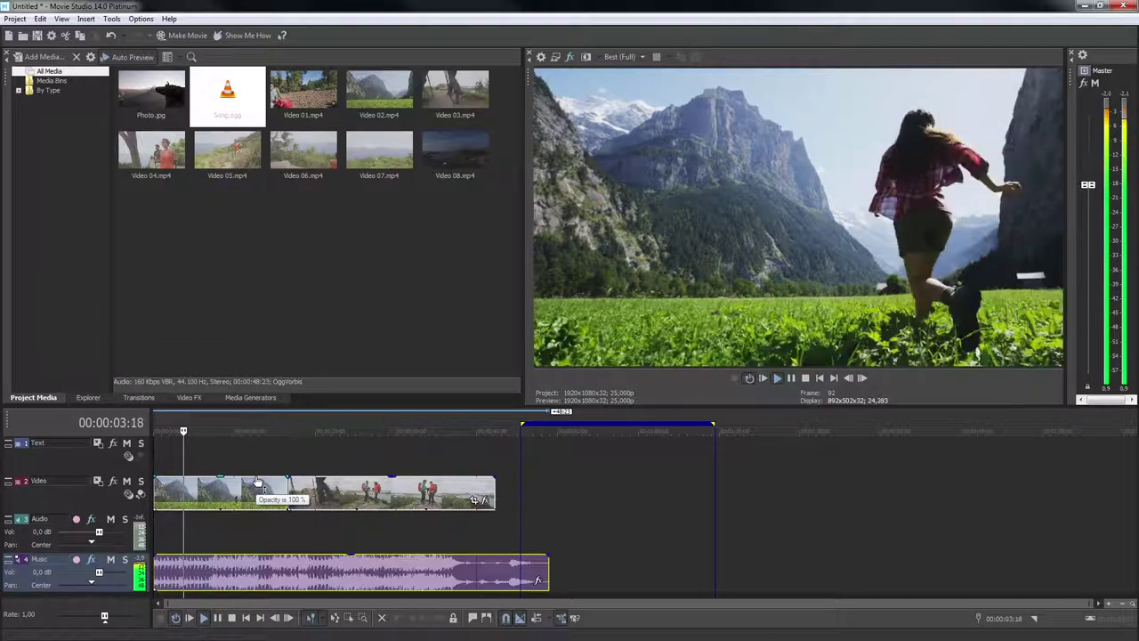
pyautogui.press('space')
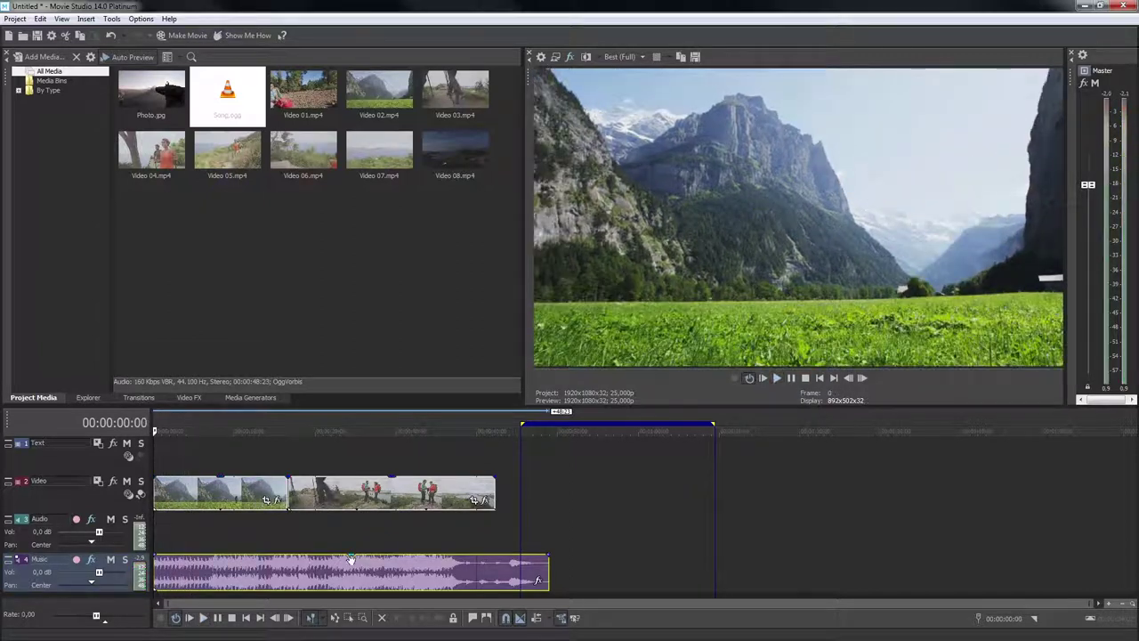
# Step: Lower the song's clip gain and Music track volume slightly, and adjust the Master fader
pyautogui.moveTo(351, 559)
pyautogui.mouseDown()
pyautogui.moveTo(347, 576)
pyautogui.moveTo(351, 564)
pyautogui.mouseUp()
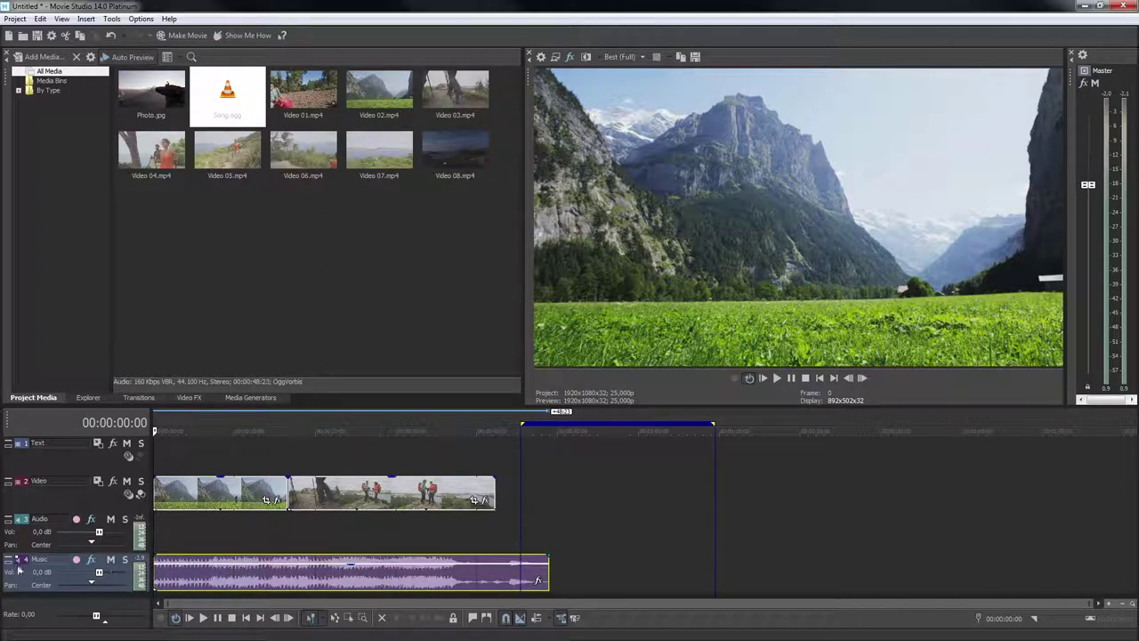
pyautogui.moveTo(100, 572); pyautogui.dragTo(96, 572)
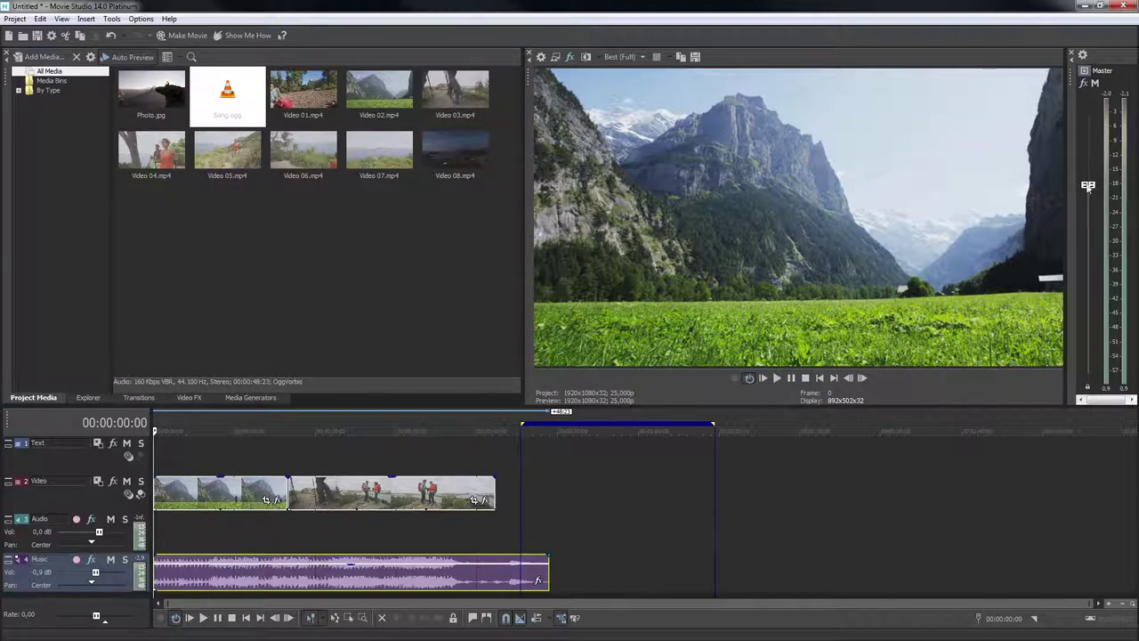
pyautogui.moveTo(1088, 186)
pyautogui.mouseDown()
pyautogui.moveTo(1089, 219)
pyautogui.moveTo(1096, 184)
pyautogui.moveTo(1089, 199)
pyautogui.mouseUp()
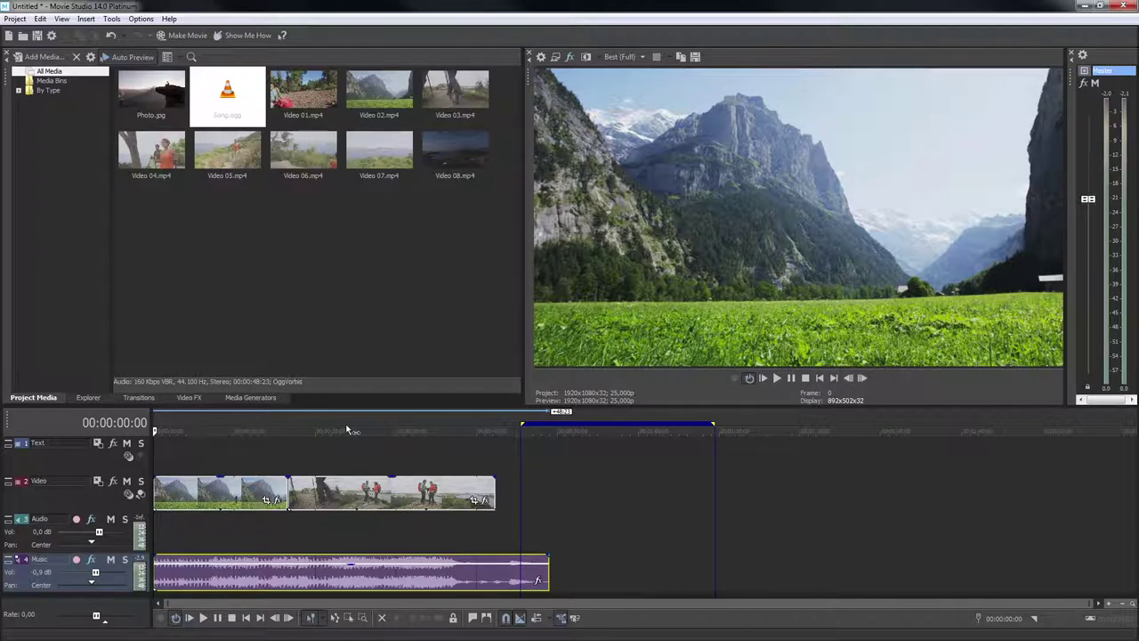
# Step: Loop a short region over the start of the second clip and play it once
pyautogui.moveTo(307, 431); pyautogui.dragTo(351, 430)
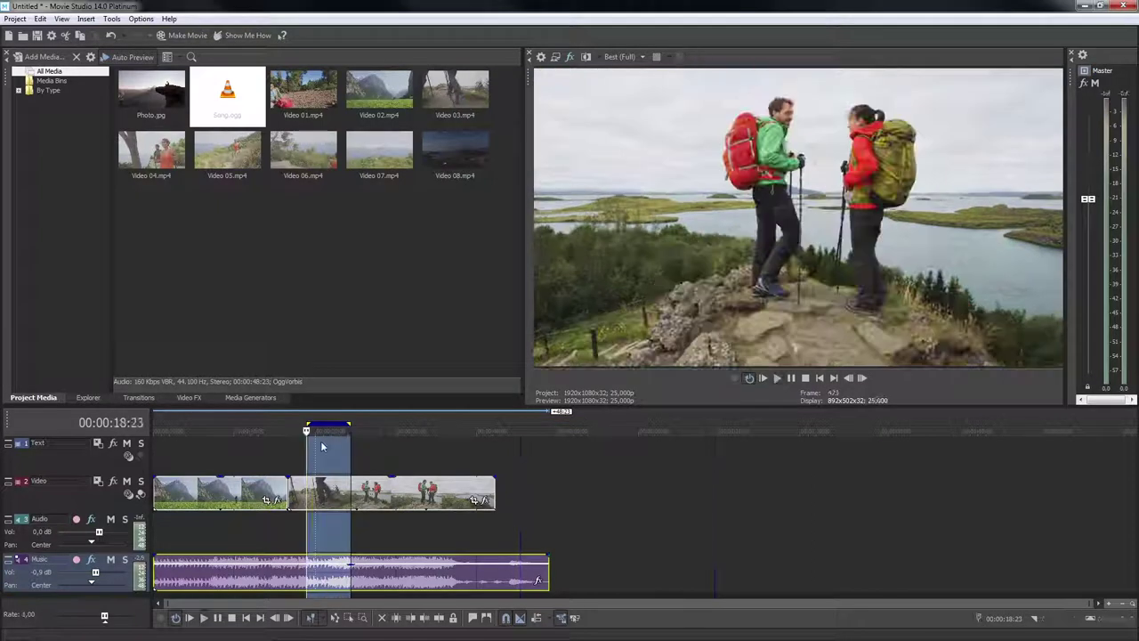
pyautogui.press('space')
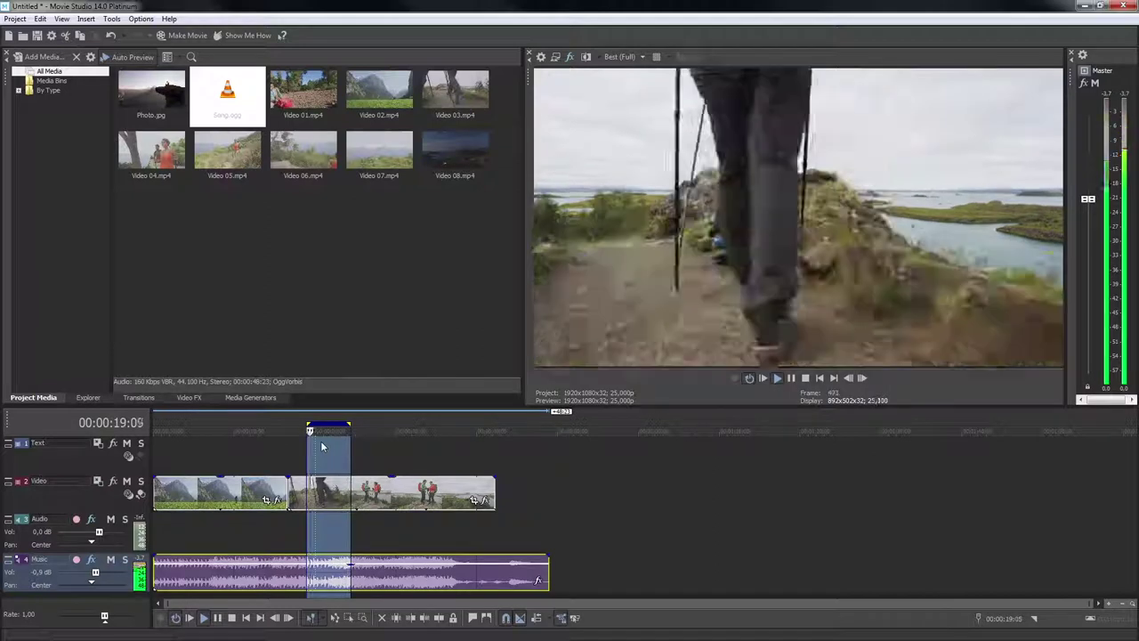
pyautogui.press('space')
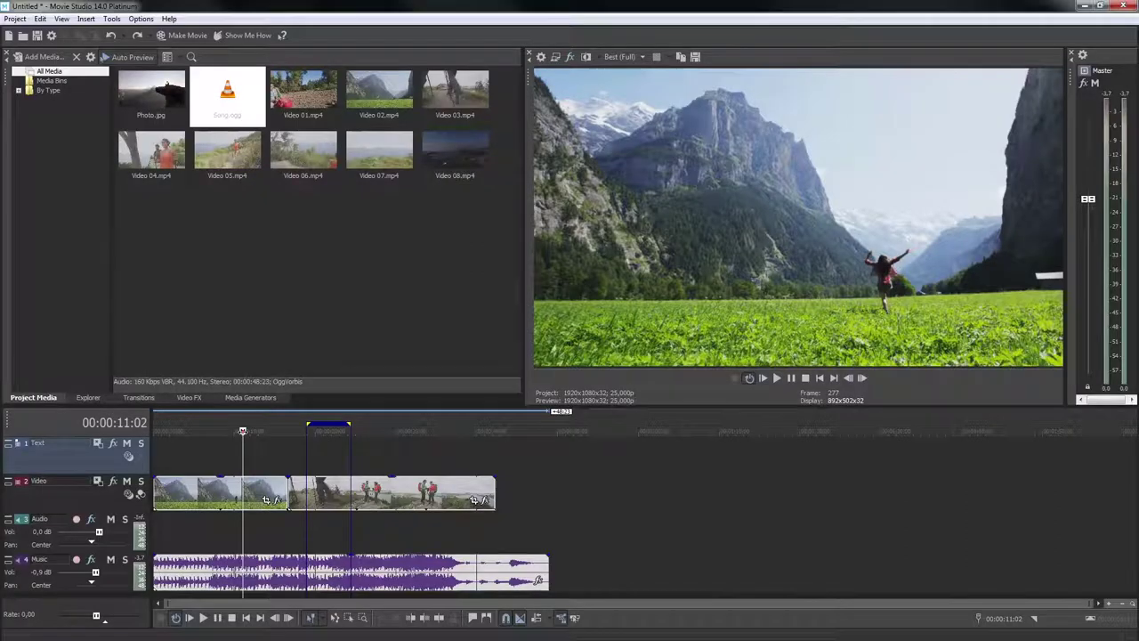
# Step: Split the first clip at 00:00:11:11, delete the right piece, and trim its end slightly
pyautogui.click(246, 491)
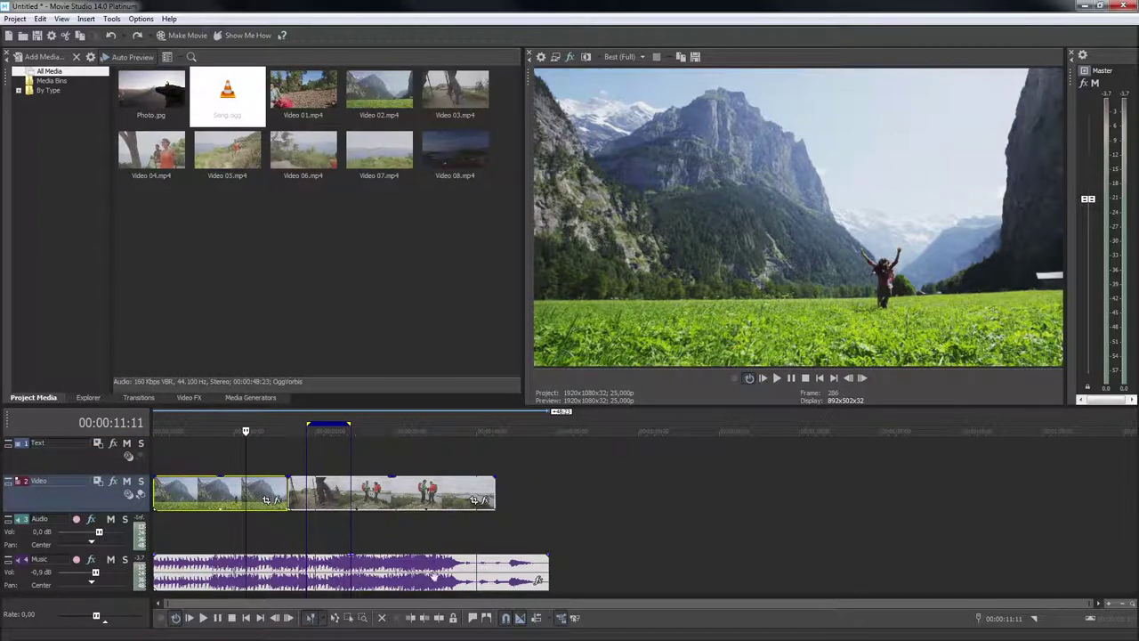
pyautogui.click(443, 620)
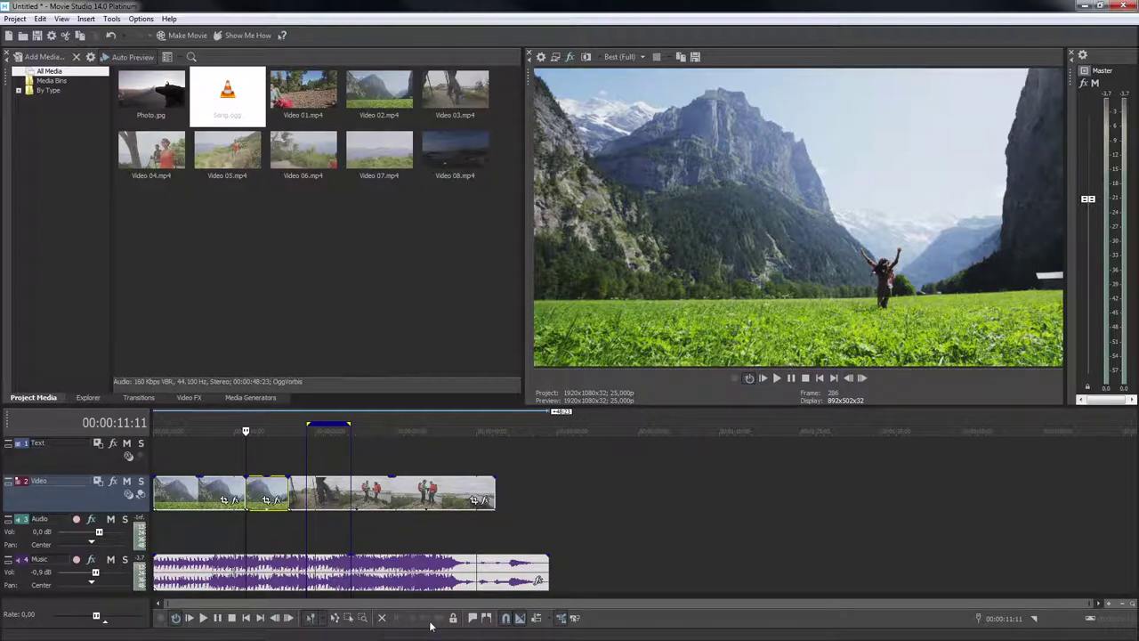
pyautogui.click(382, 619)
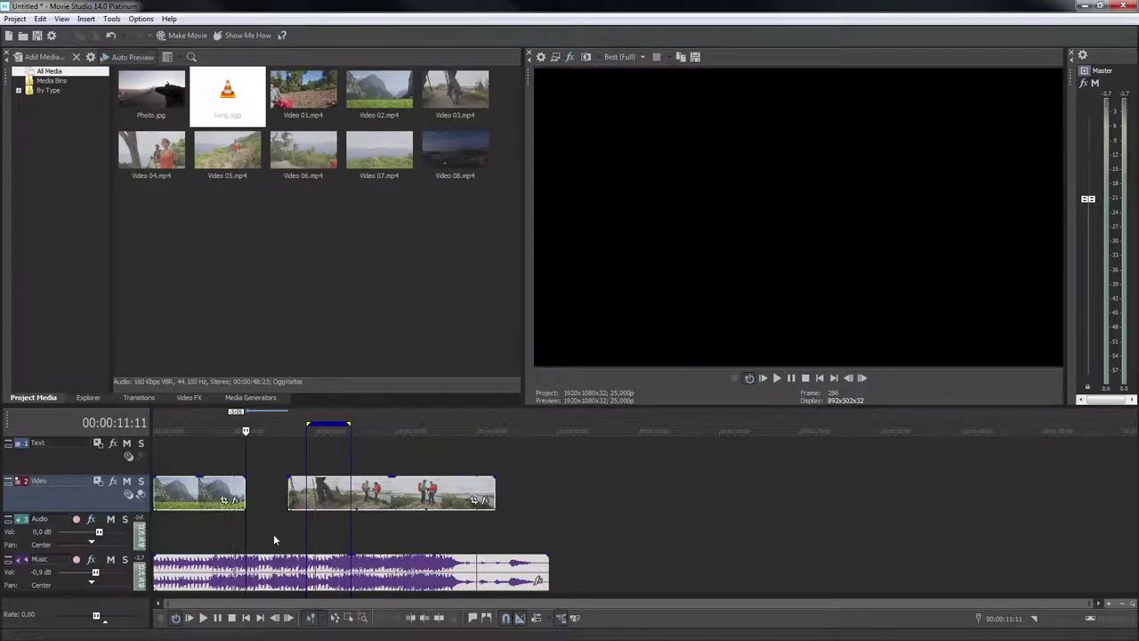
pyautogui.moveTo(246, 485); pyautogui.dragTo(241, 485)
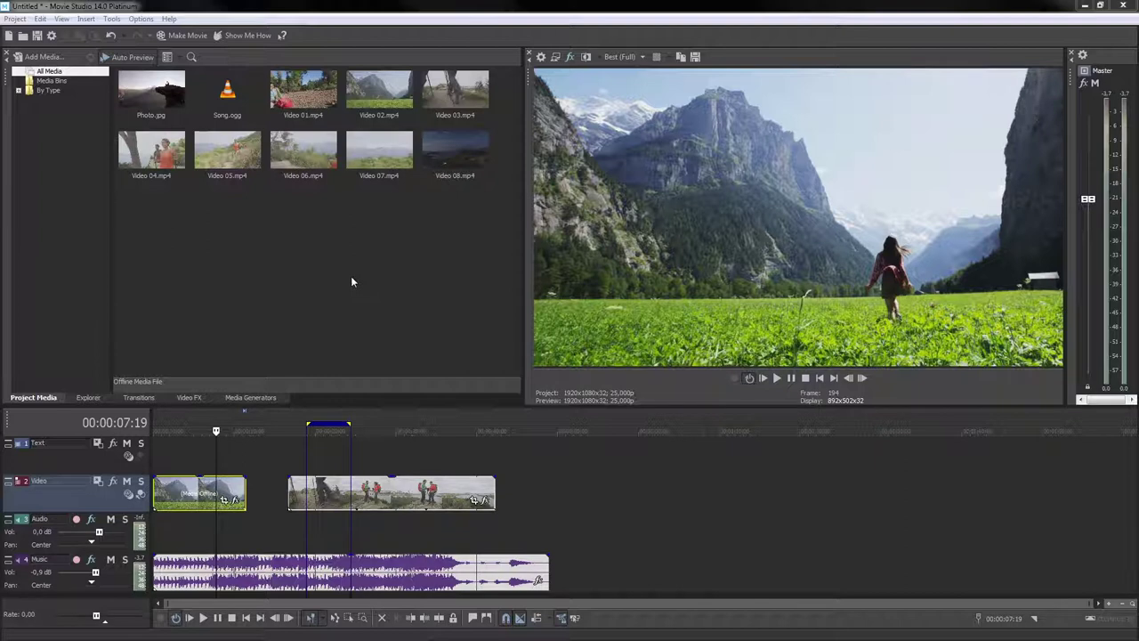
# Step: Apply the Default Color Corrector preset from Video FX to the first clip
pyautogui.click(189, 399)
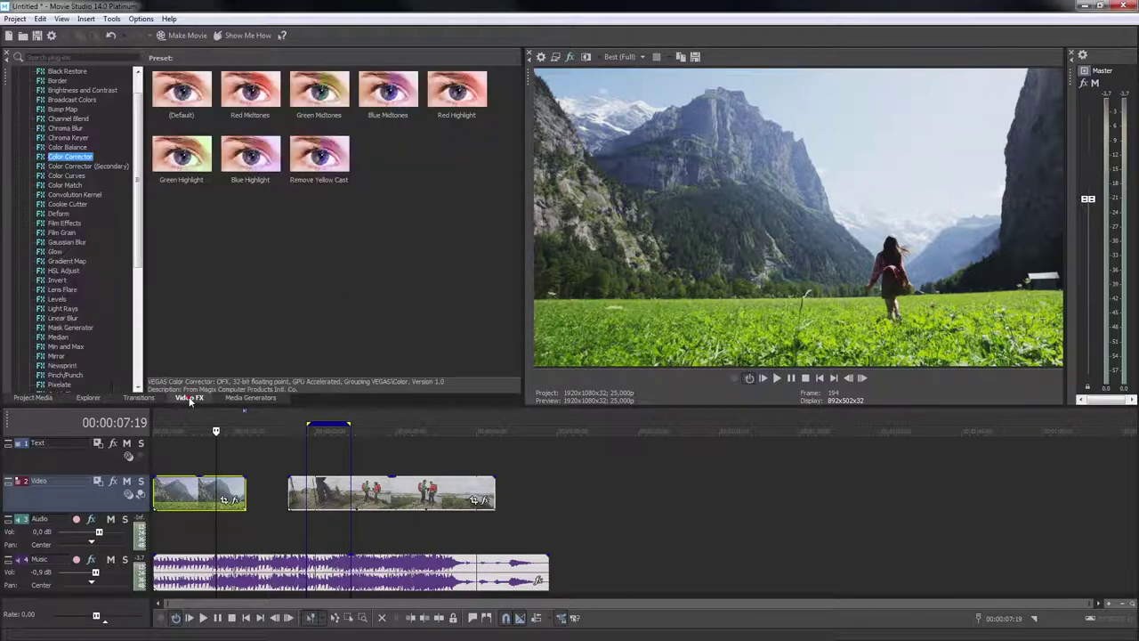
pyautogui.click(184, 94)
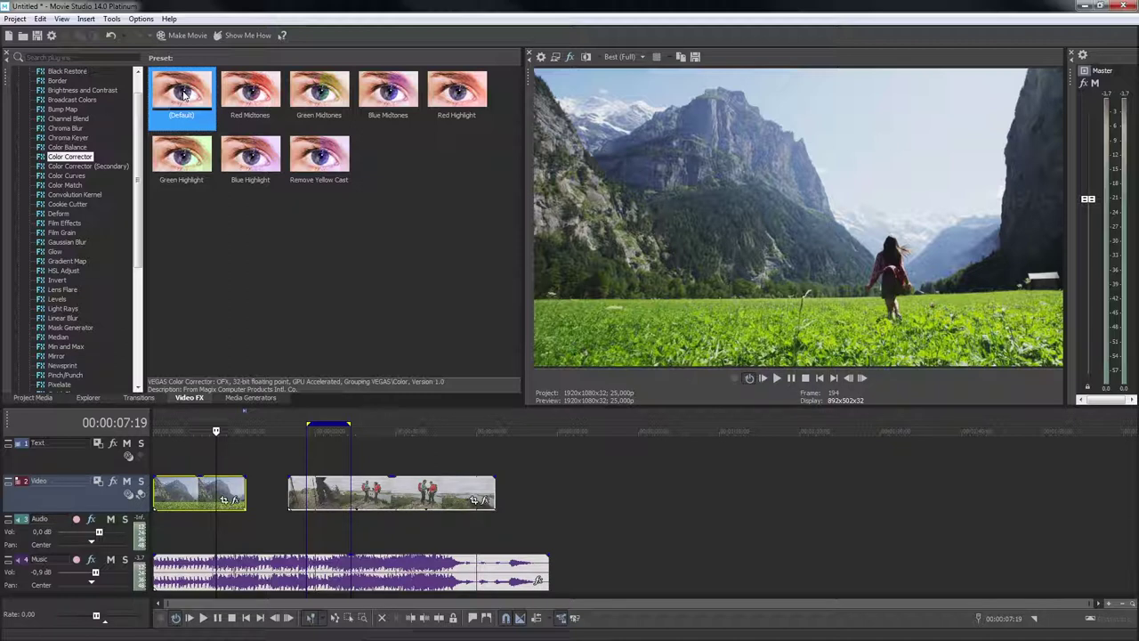
pyautogui.moveTo(184, 95); pyautogui.dragTo(214, 490)
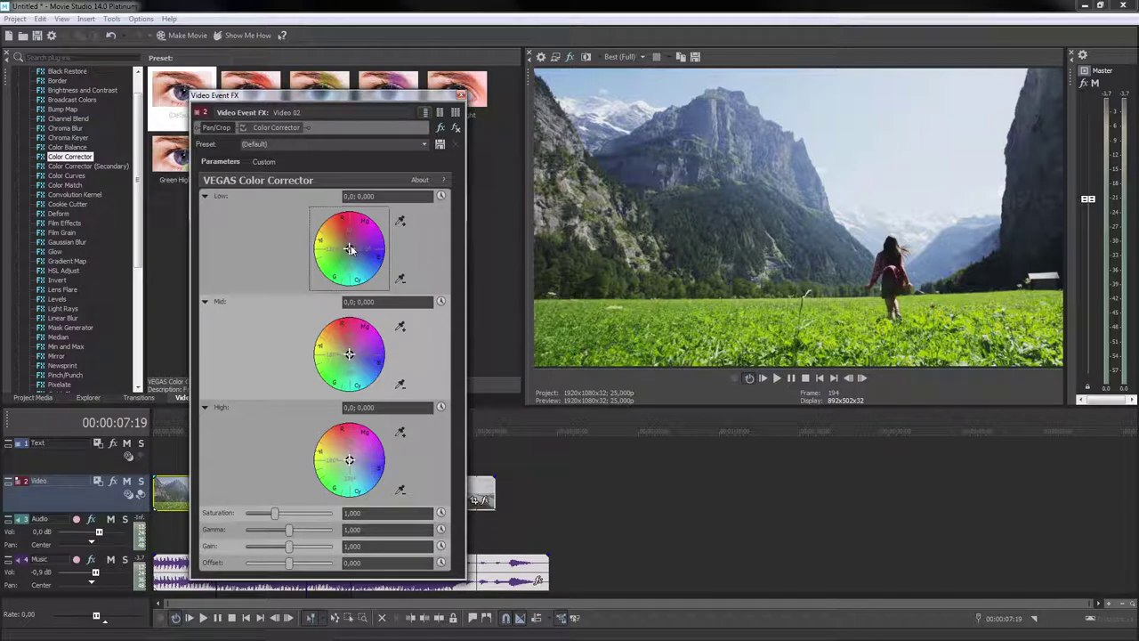
# Step: Shift the Low, Mid and High colour balance wheels in the Color Corrector
pyautogui.moveTo(349, 249); pyautogui.dragTo(344, 242)
pyautogui.moveTo(349, 354); pyautogui.dragTo(353, 367)
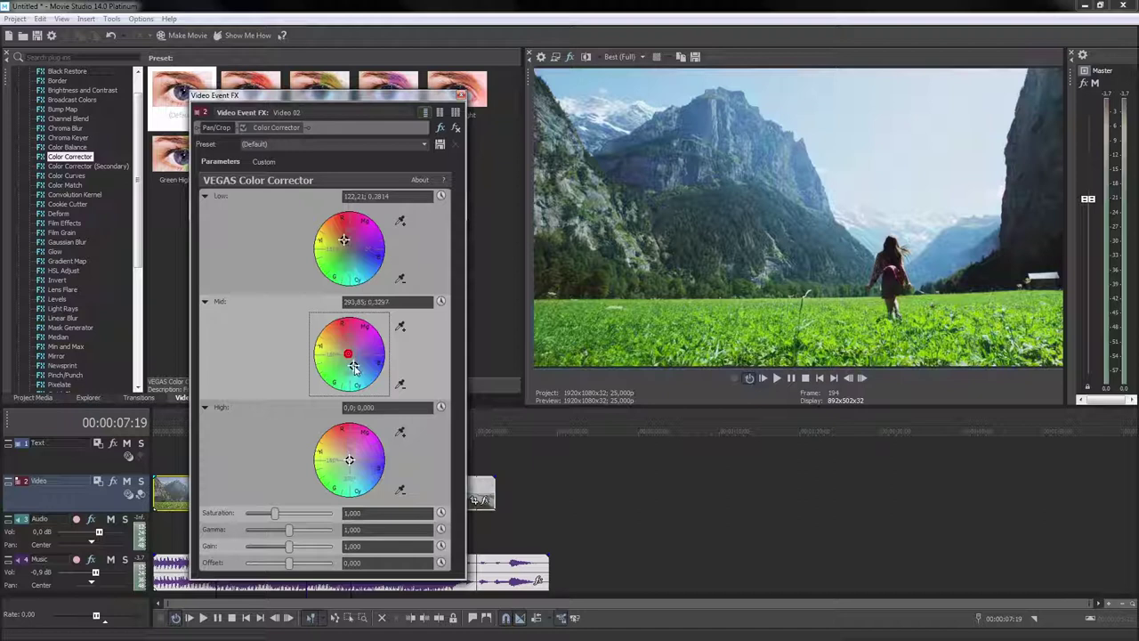
pyautogui.moveTo(348, 459)
pyautogui.mouseDown()
pyautogui.moveTo(360, 470)
pyautogui.moveTo(345, 455)
pyautogui.moveTo(336, 466)
pyautogui.moveTo(360, 469)
pyautogui.mouseUp()
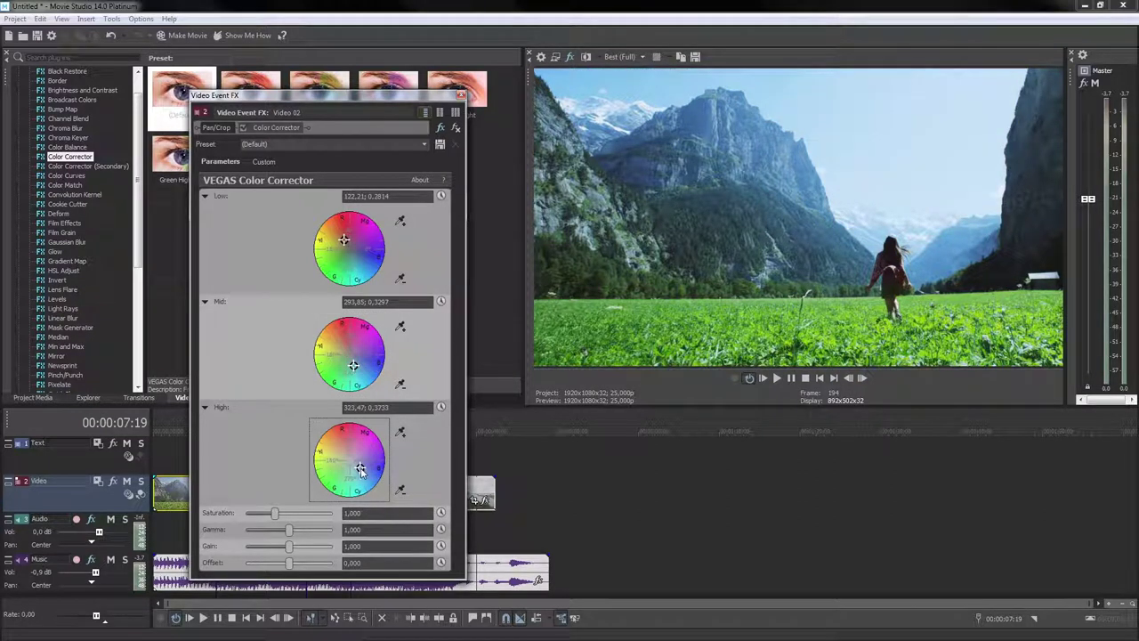
pyautogui.click(460, 95)
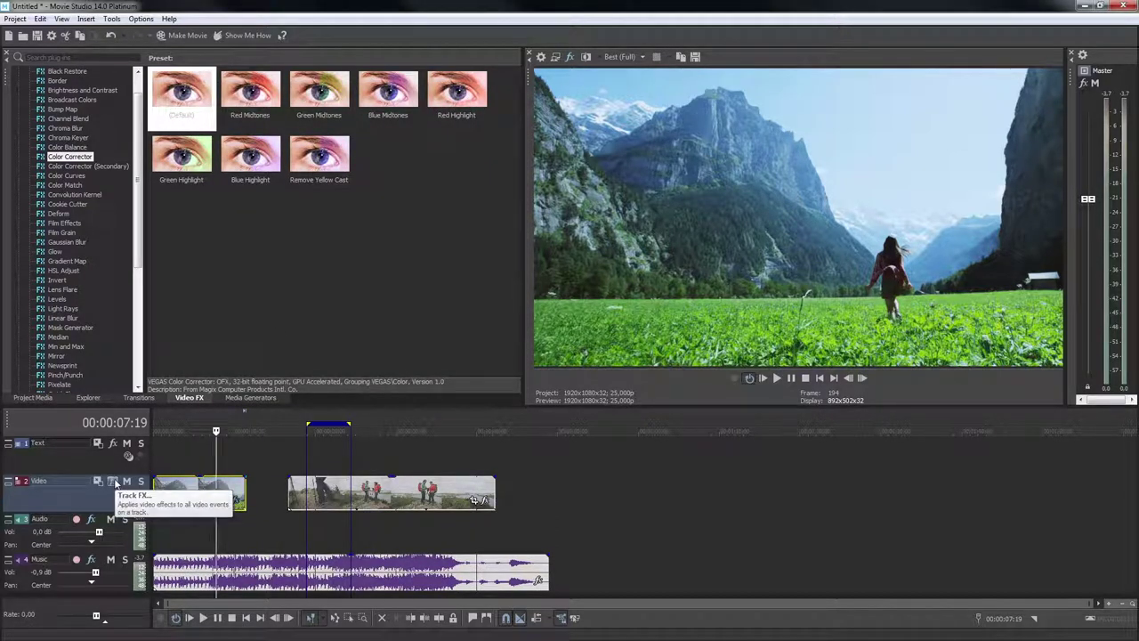
# Step: Add VEGAS Black and White as a Video track effect with Blend amount 0,469
pyautogui.click(113, 481)
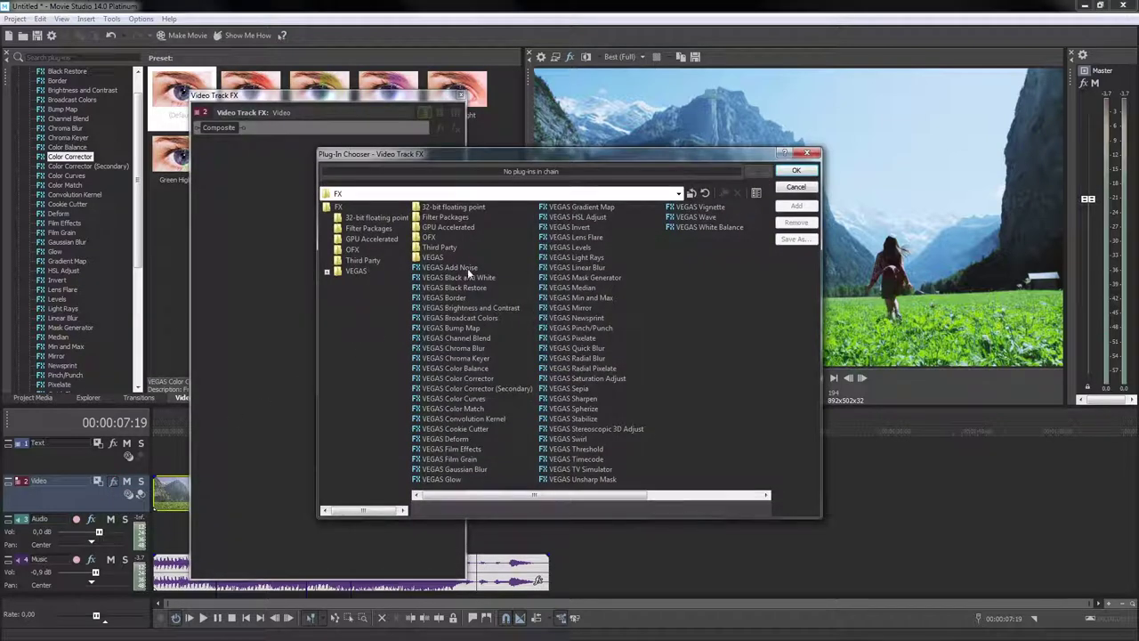
pyautogui.click(471, 276)
pyautogui.doubleClick(471, 276)
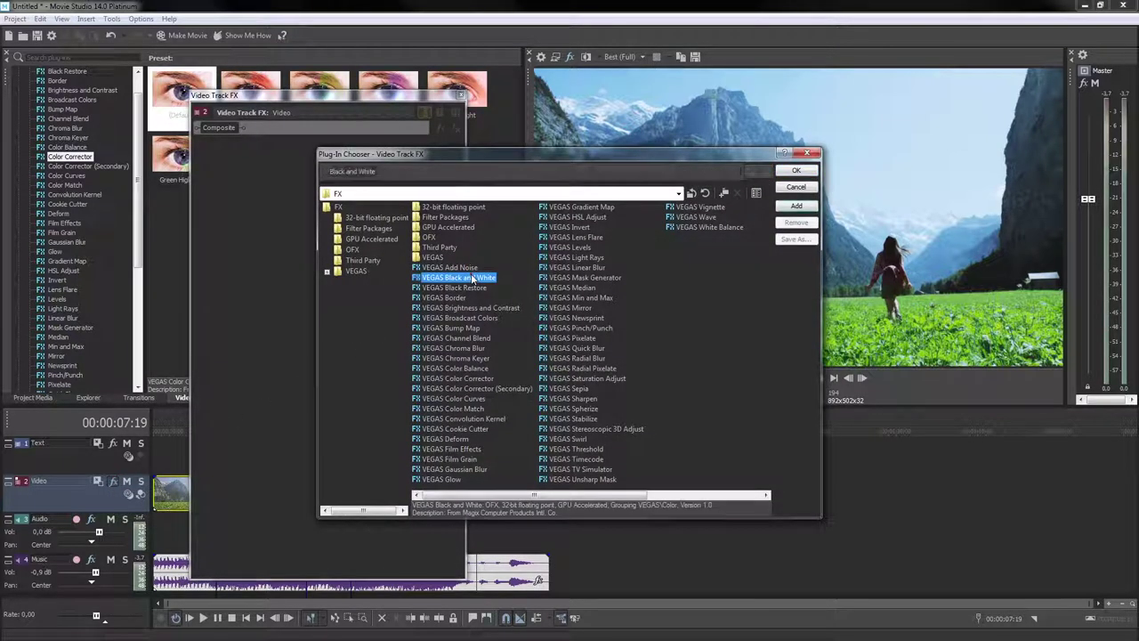
pyautogui.click(805, 170)
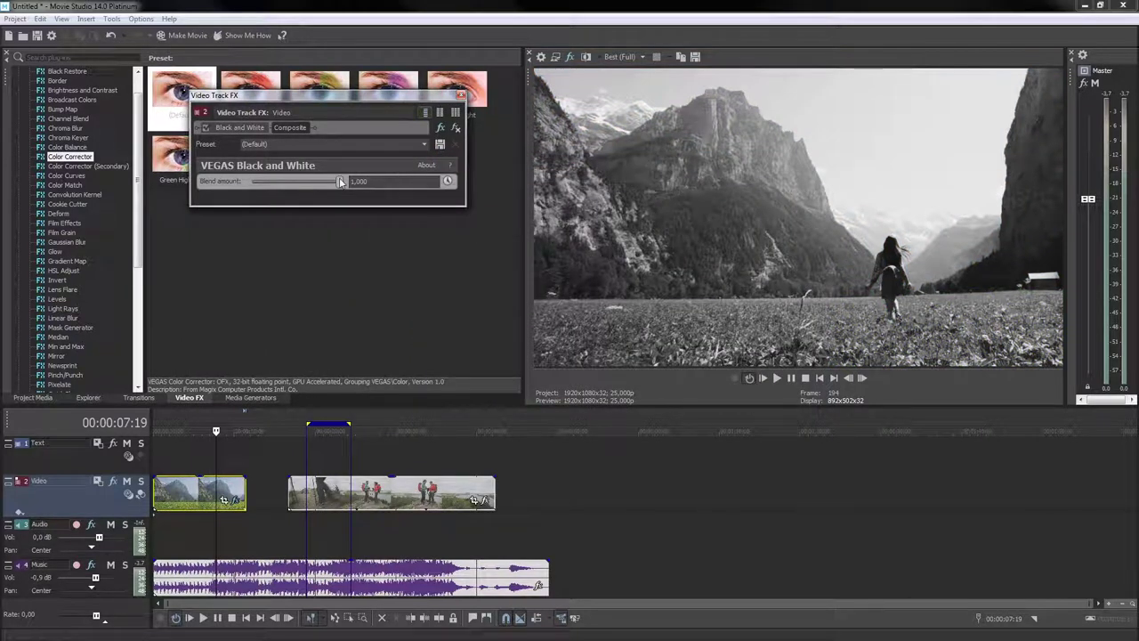
pyautogui.moveTo(339, 181); pyautogui.dragTo(294, 181)
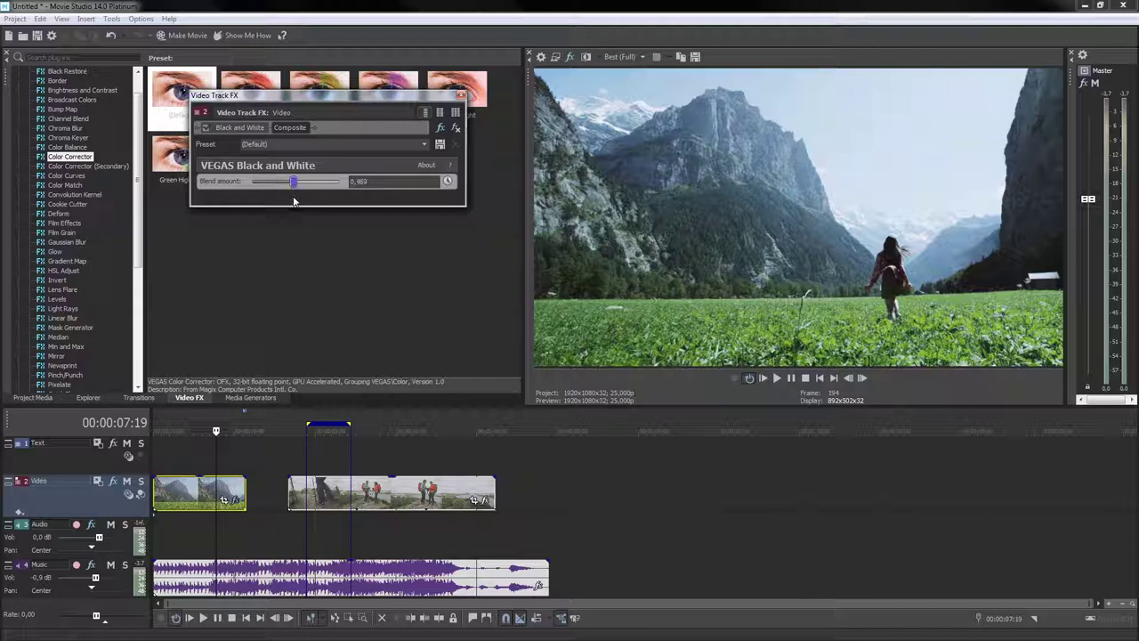
pyautogui.click(460, 95)
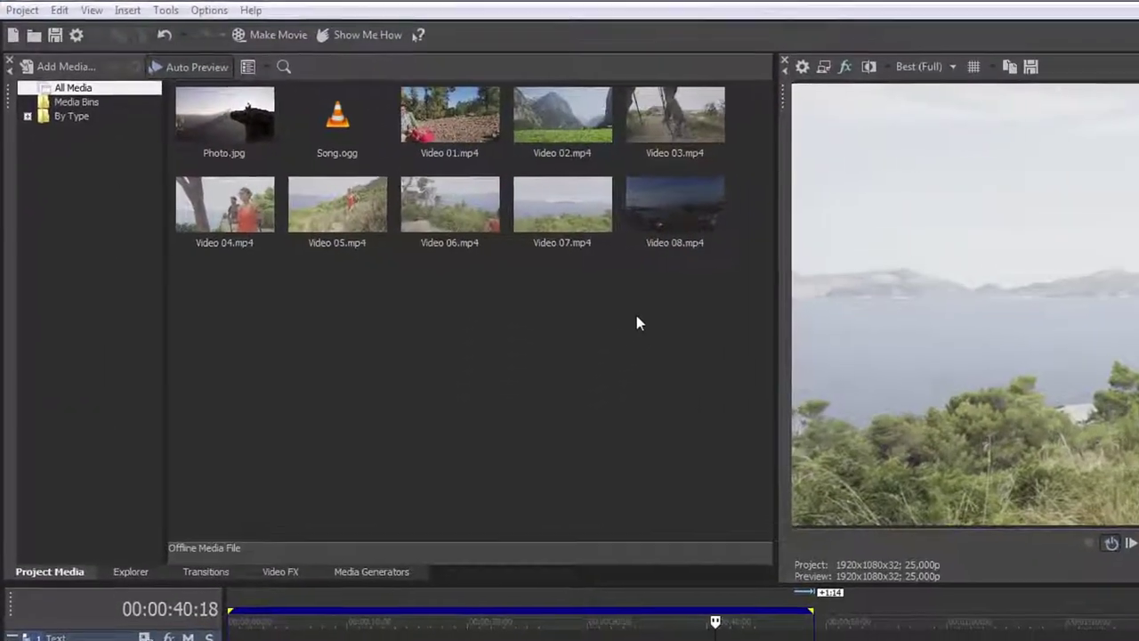
# Step: Create a video proxy for Video 03.mp4 from Project Media
pyautogui.click(685, 121)
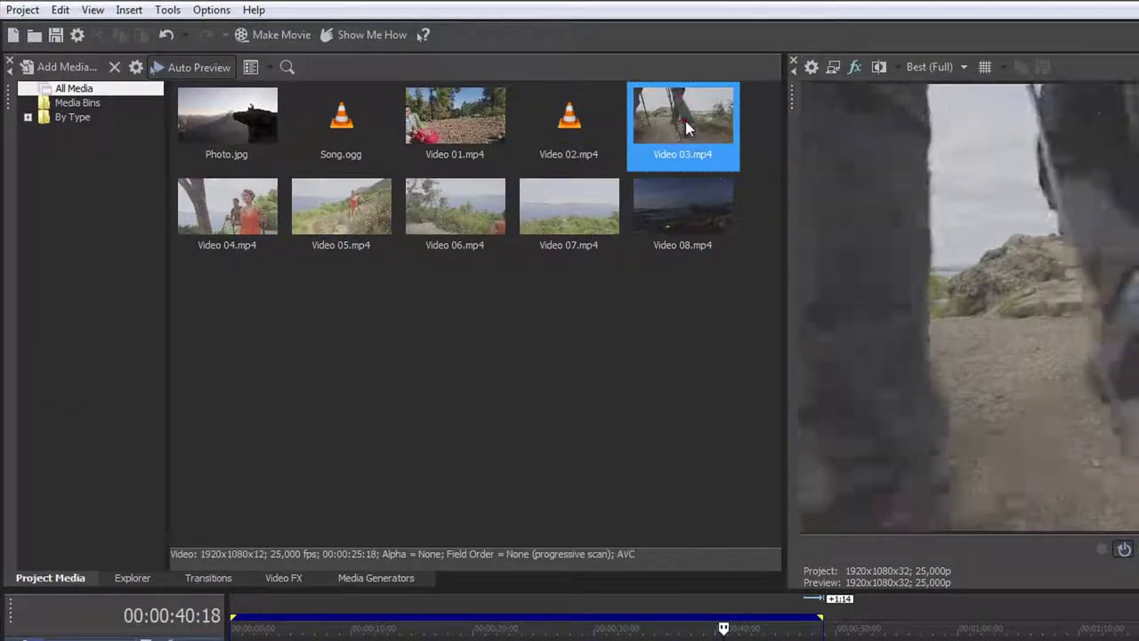
pyautogui.rightClick(685, 121)
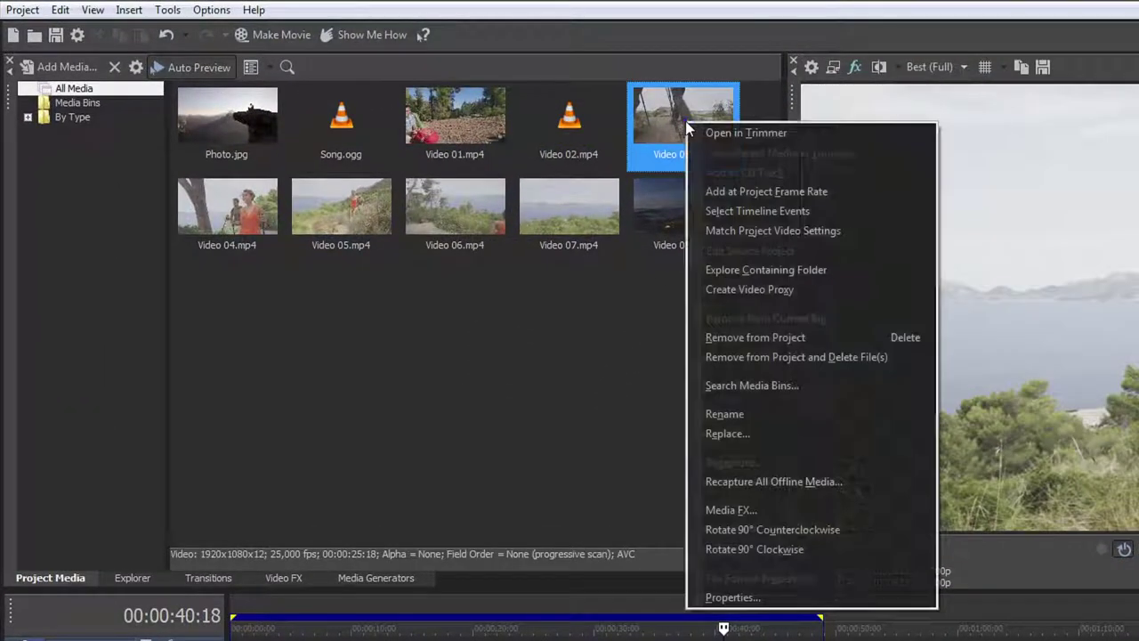
pyautogui.click(760, 296)
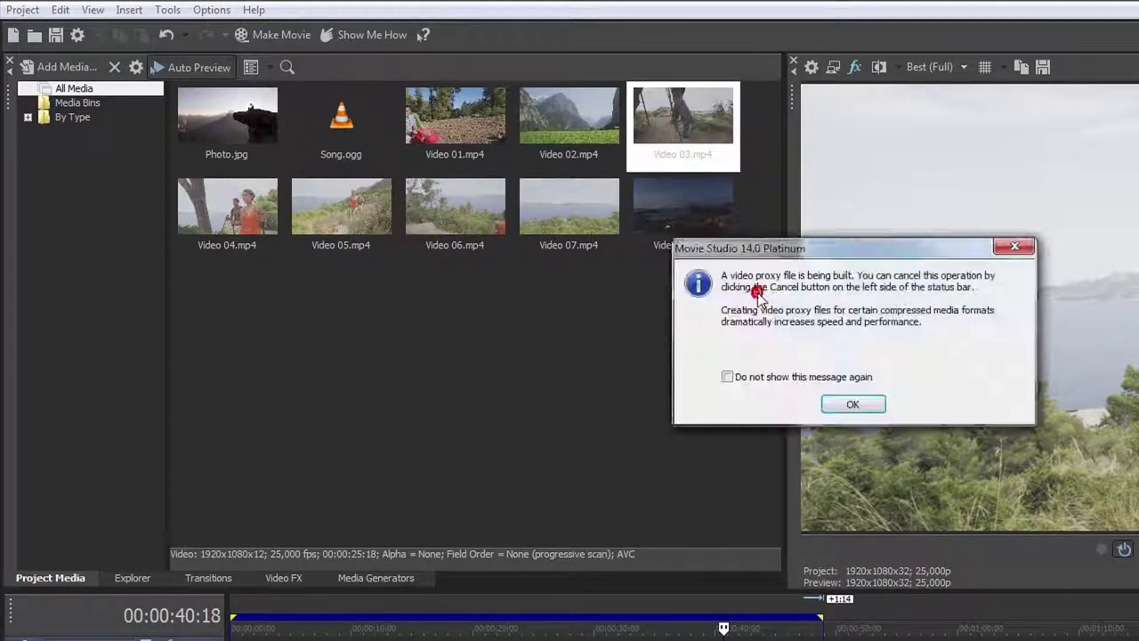
pyautogui.click(834, 411)
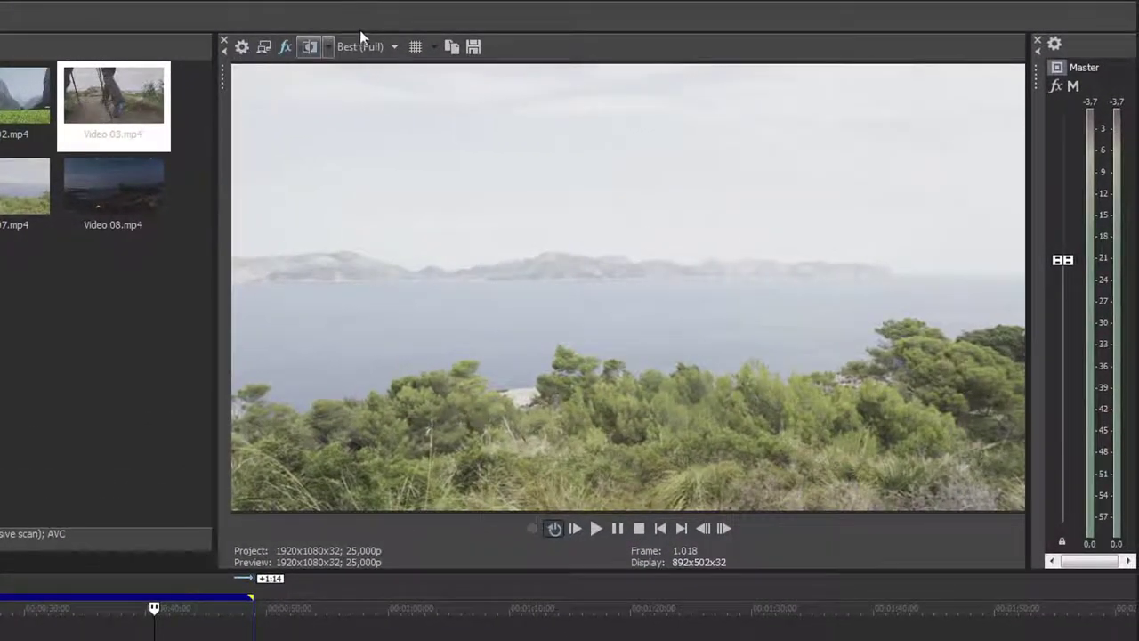
# Step: Browse the Draft, Preview, Good and Best preview quality options
pyautogui.click(388, 45)
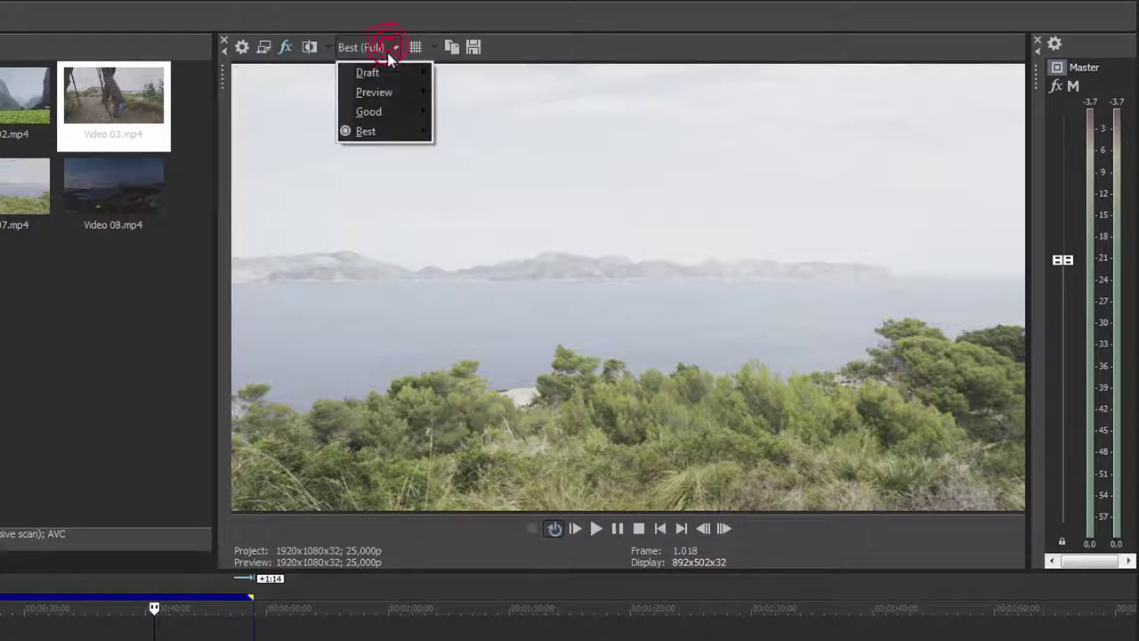
pyautogui.moveTo(389, 81)
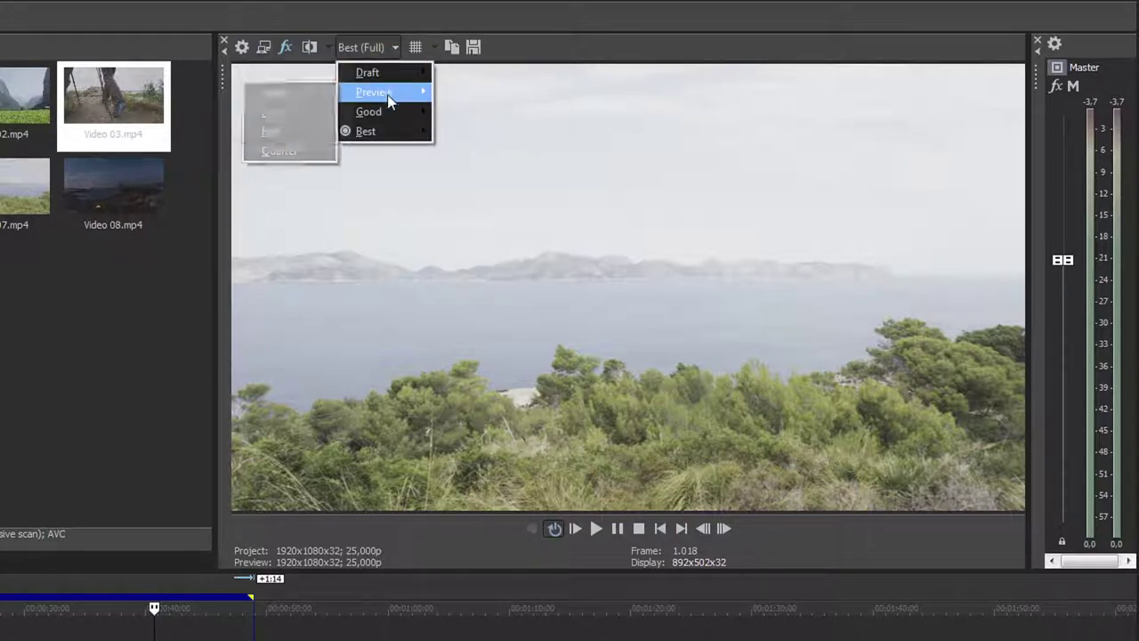
pyautogui.moveTo(405, 121)
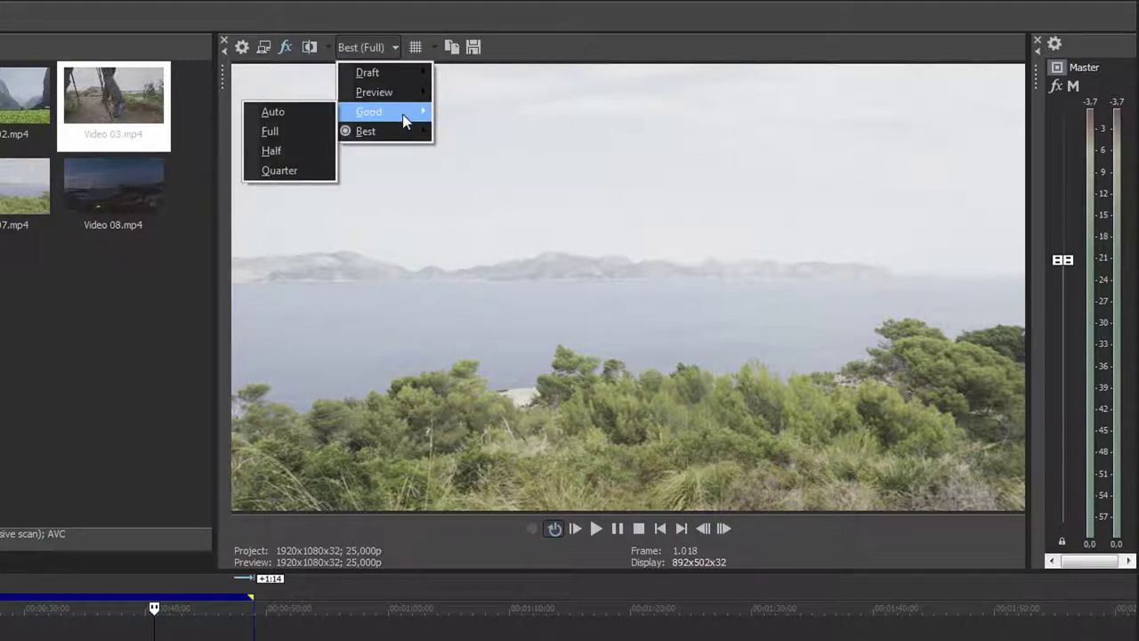